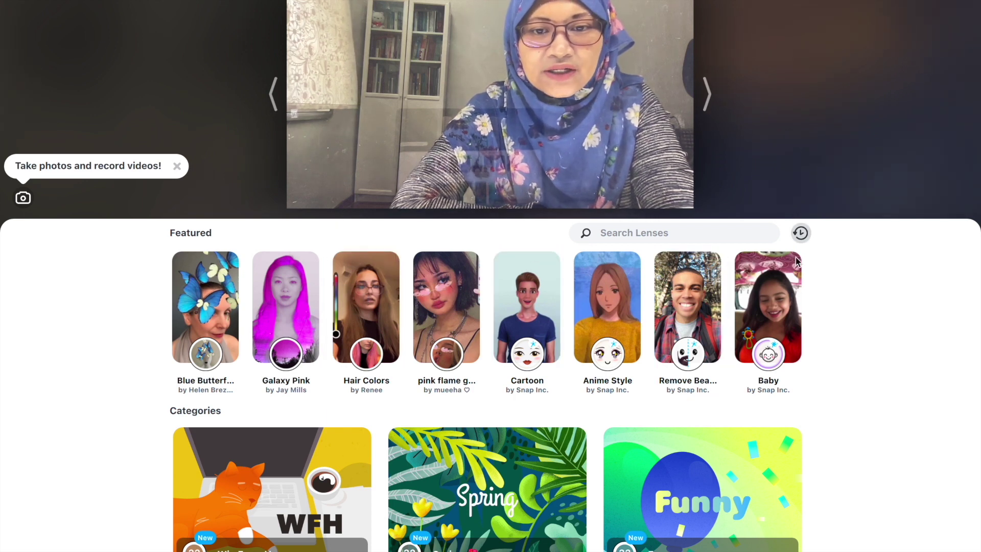
Step: Try the Baby lens on and off, then search the lens library for 'flip'
click(773, 355)
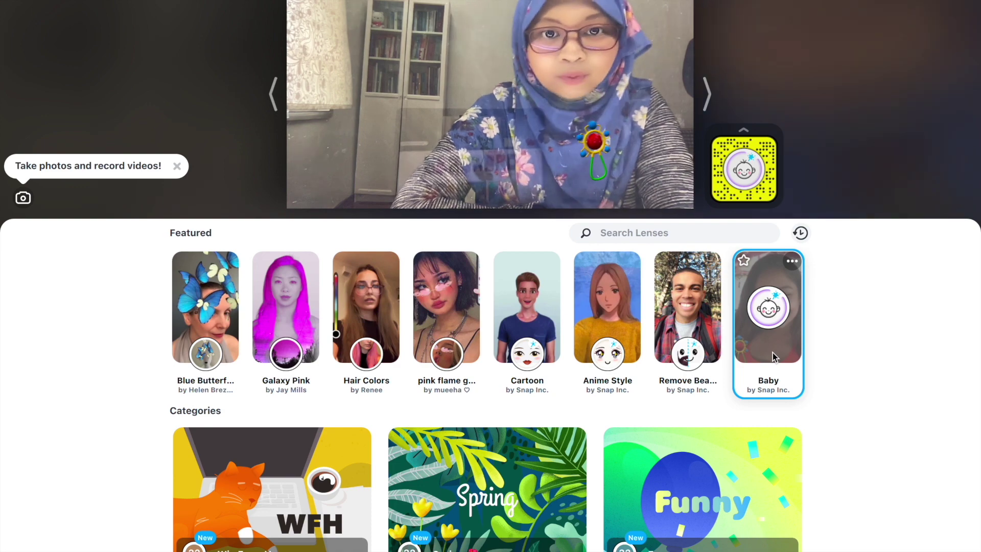
click(772, 353)
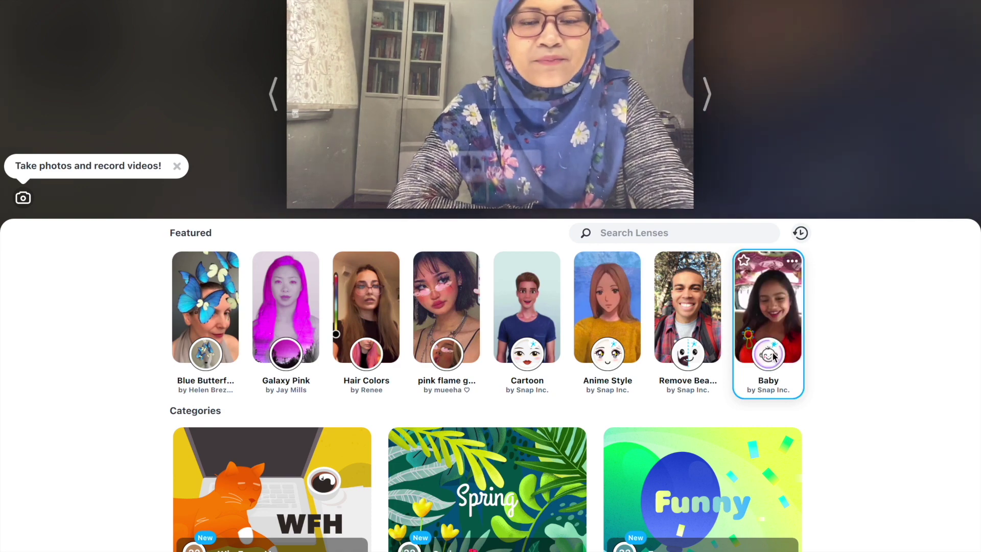
click(642, 231)
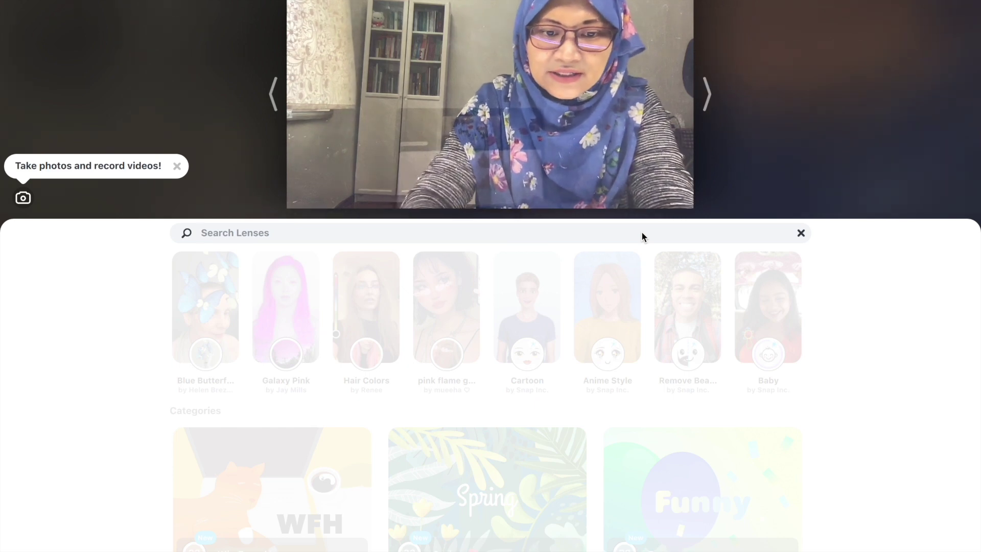
text(flip)
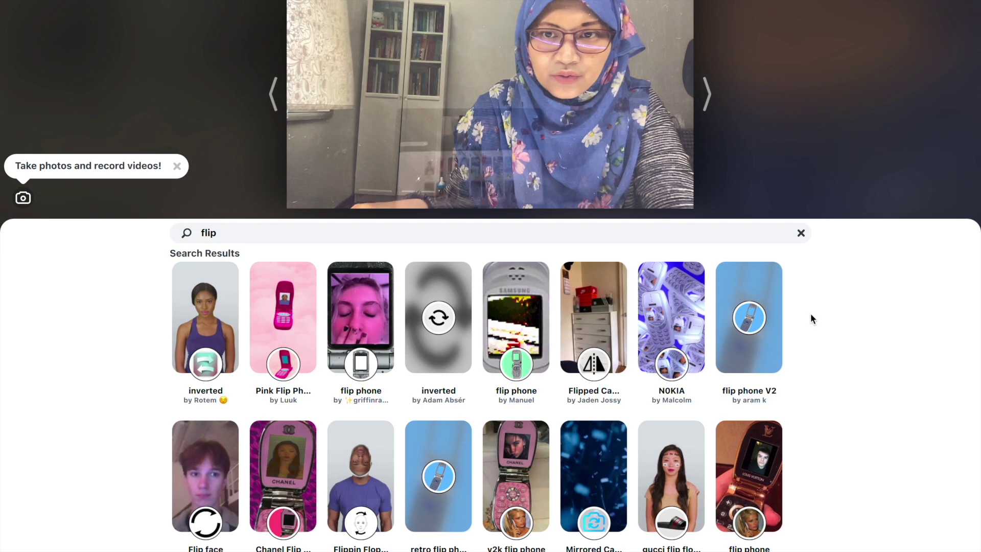
scroll(812, 372, down, 3)
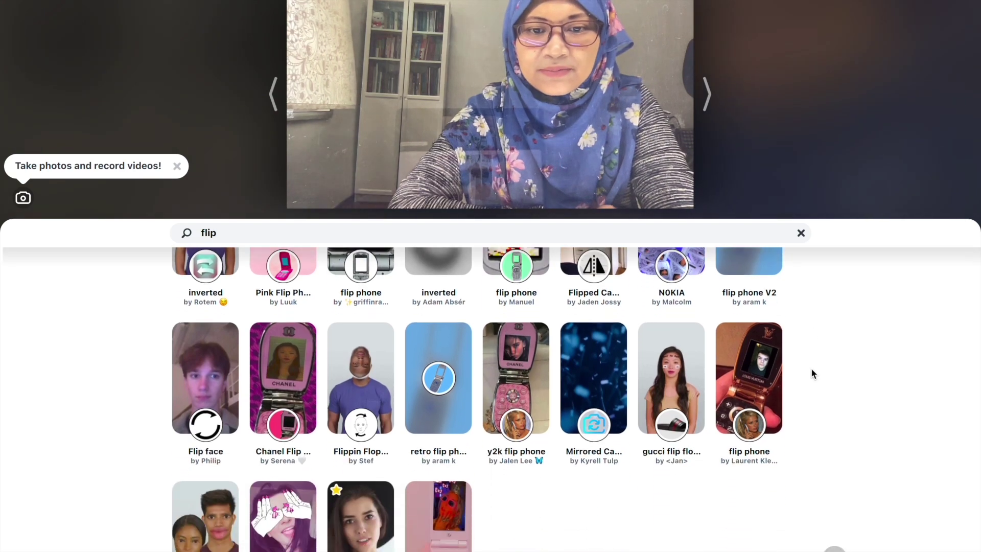
scroll(813, 373, down, 2)
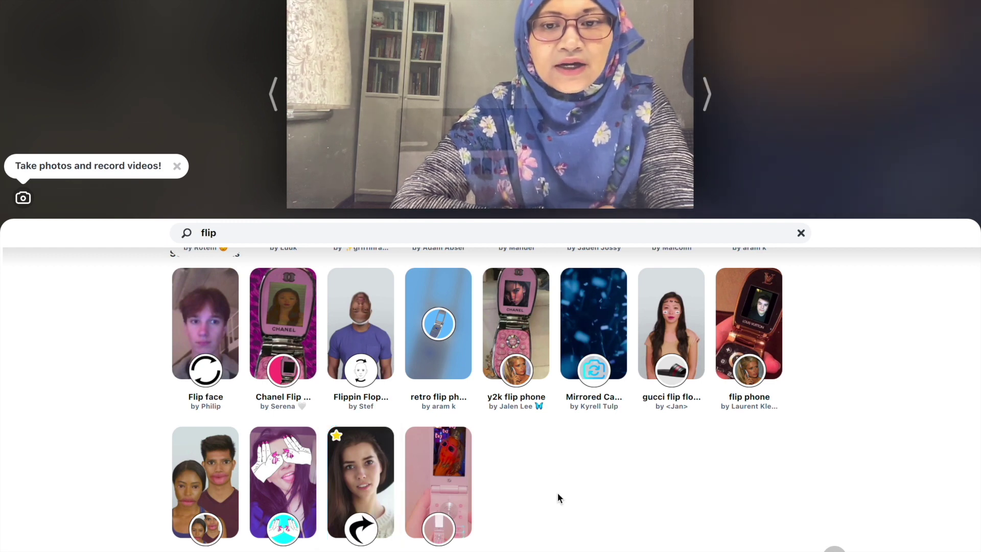
Step: Apply the curved-arrow lens from the flip results so 'Hello' appears on the webcam feed
click(374, 482)
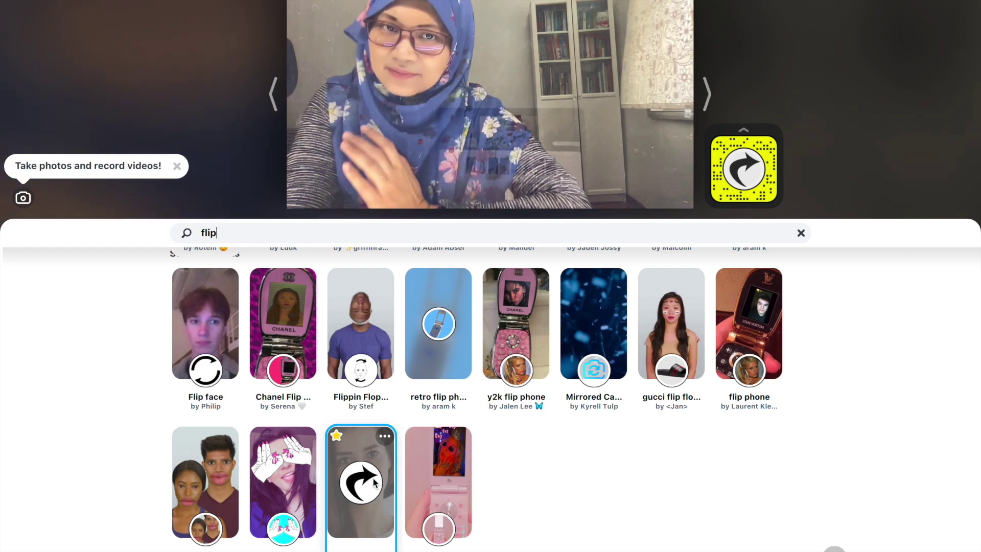
click(375, 483)
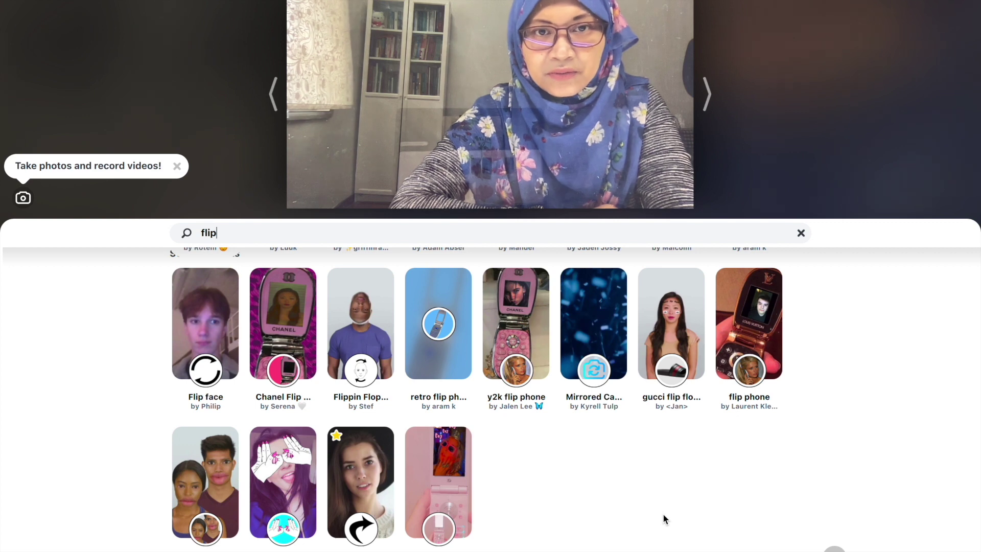
click(376, 490)
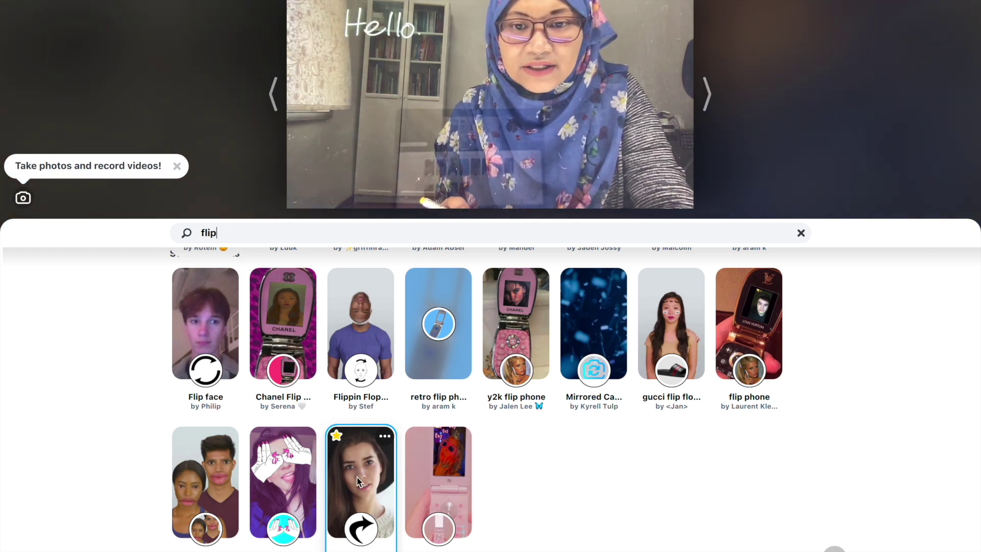
click(359, 482)
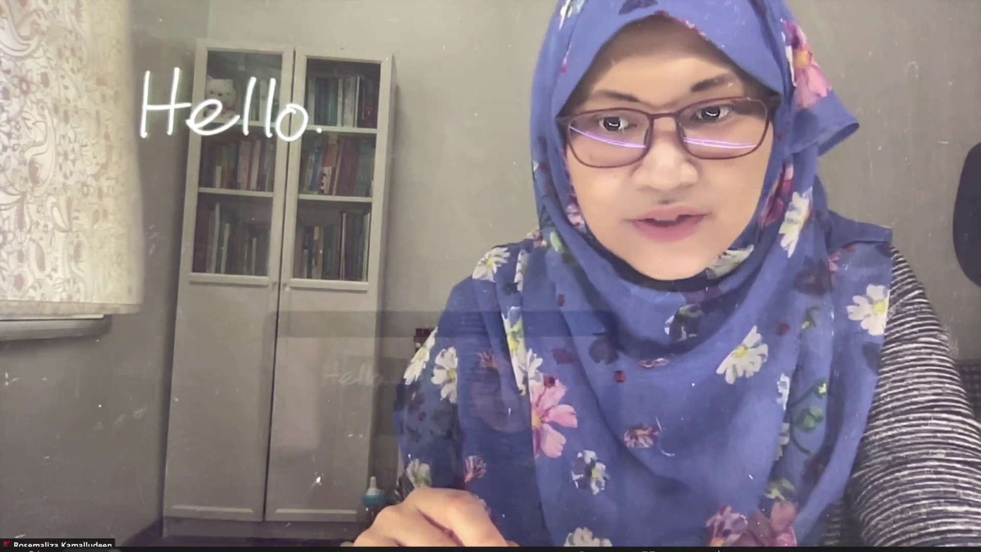
click(110, 549)
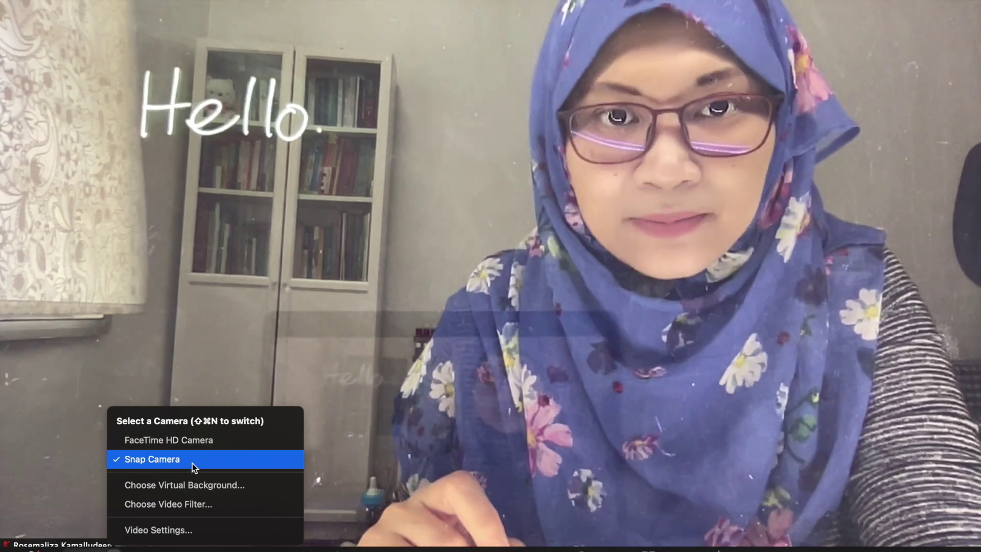
Step: Select Snap Camera as Zoom's meeting camera so the Hello lens shows
click(192, 463)
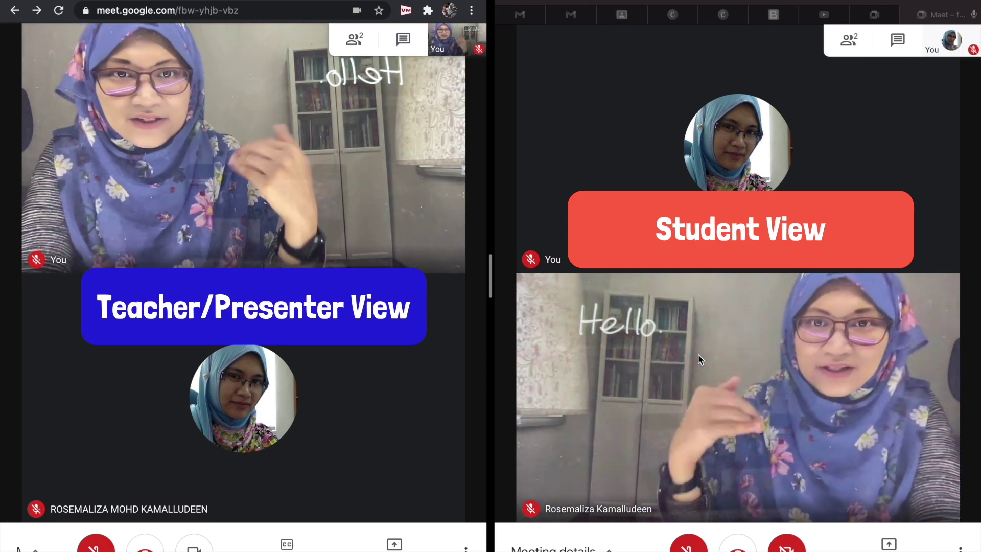
Step: Choose Snap Camera as the camera in Google Meet's Video settings and return to the call
mouse_move(236, 184)
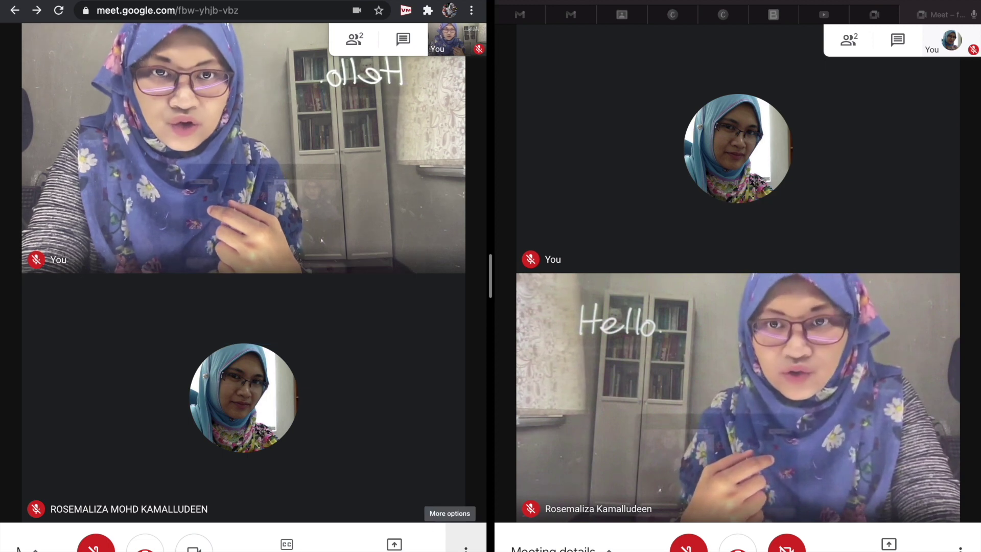
click(466, 544)
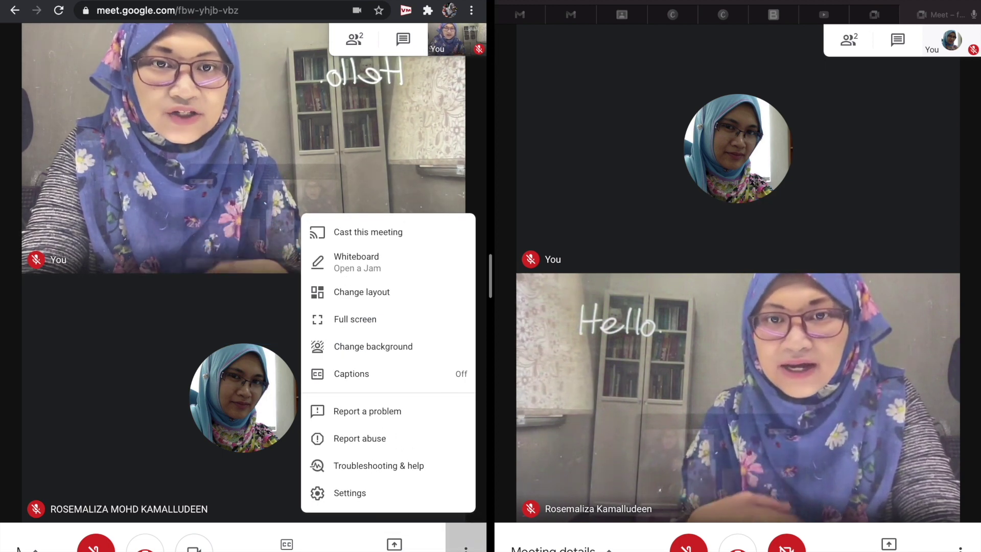
click(466, 545)
click(465, 545)
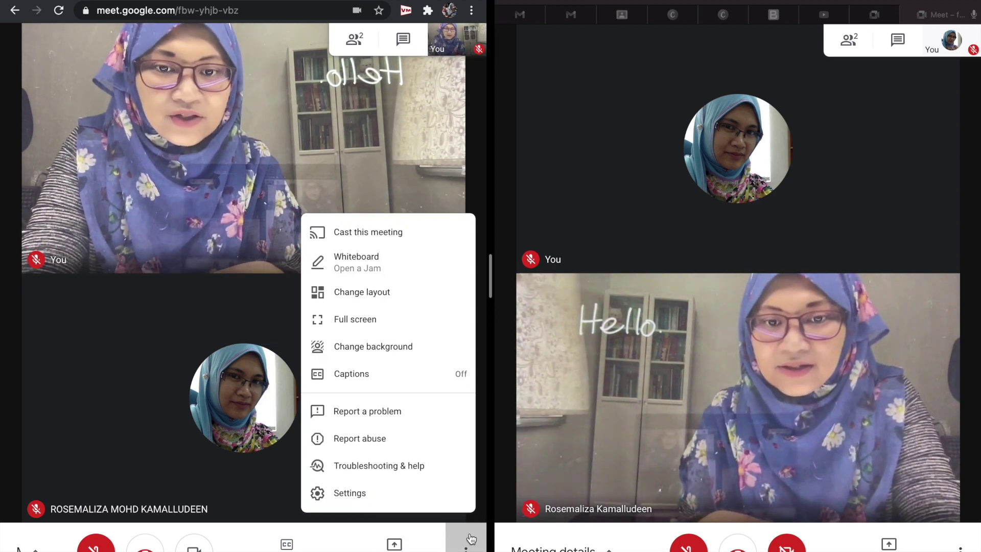
click(401, 500)
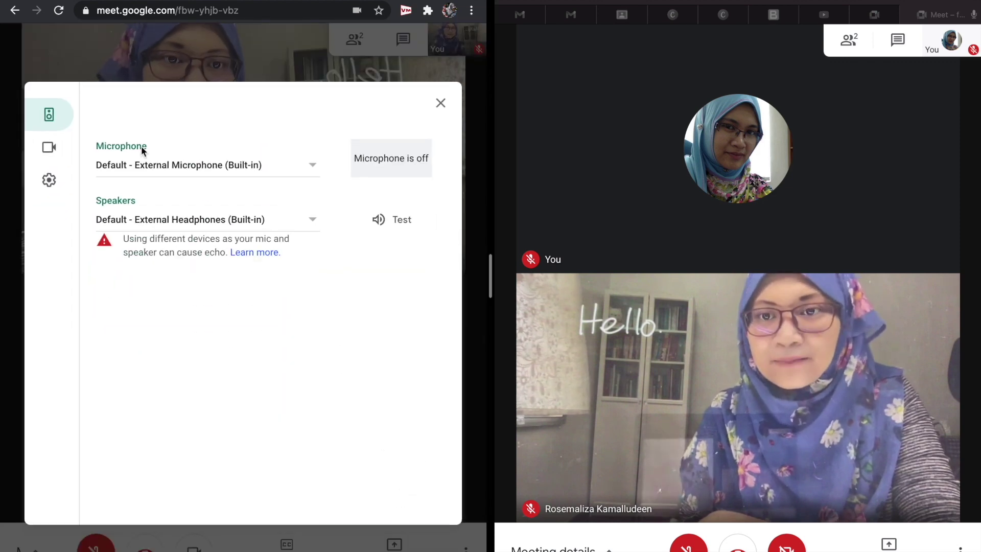
click(50, 153)
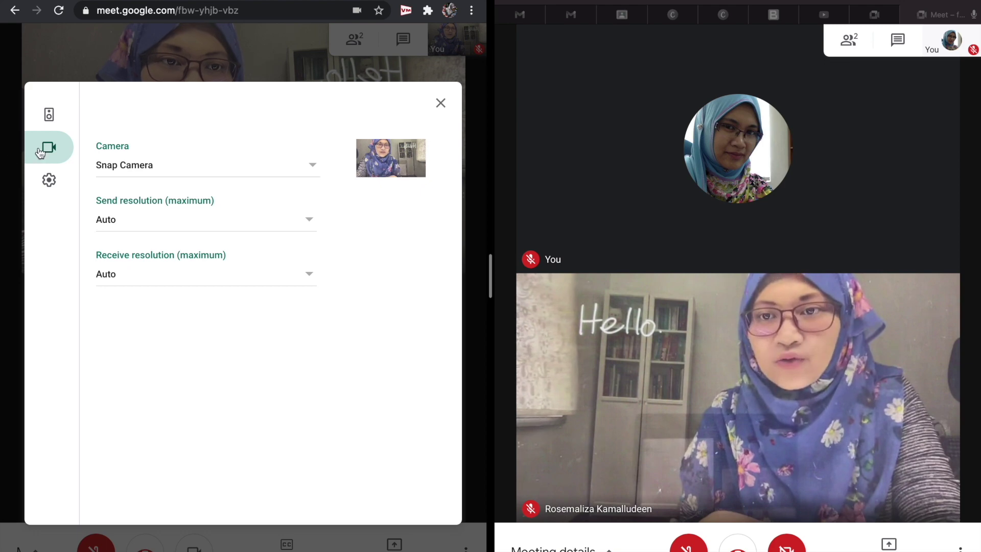
click(313, 166)
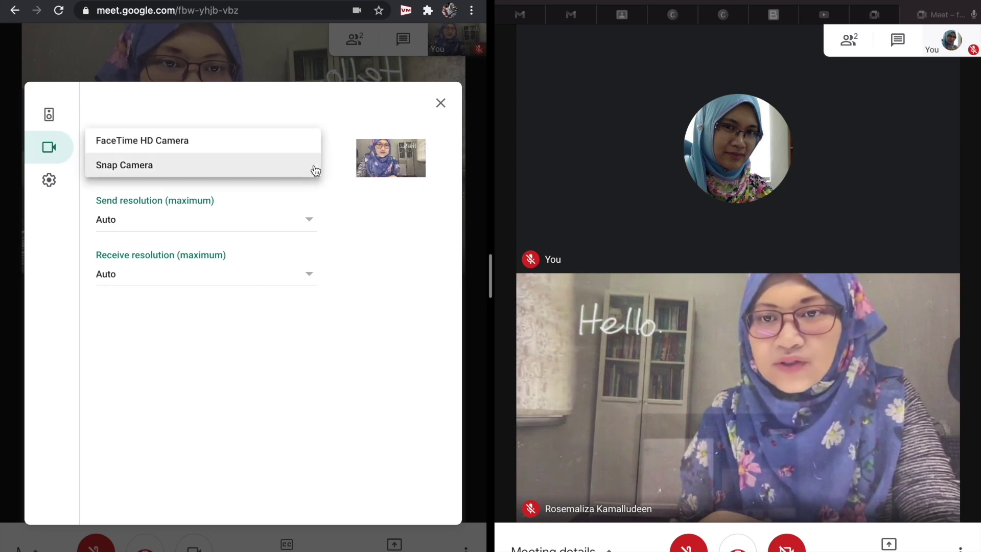
click(314, 170)
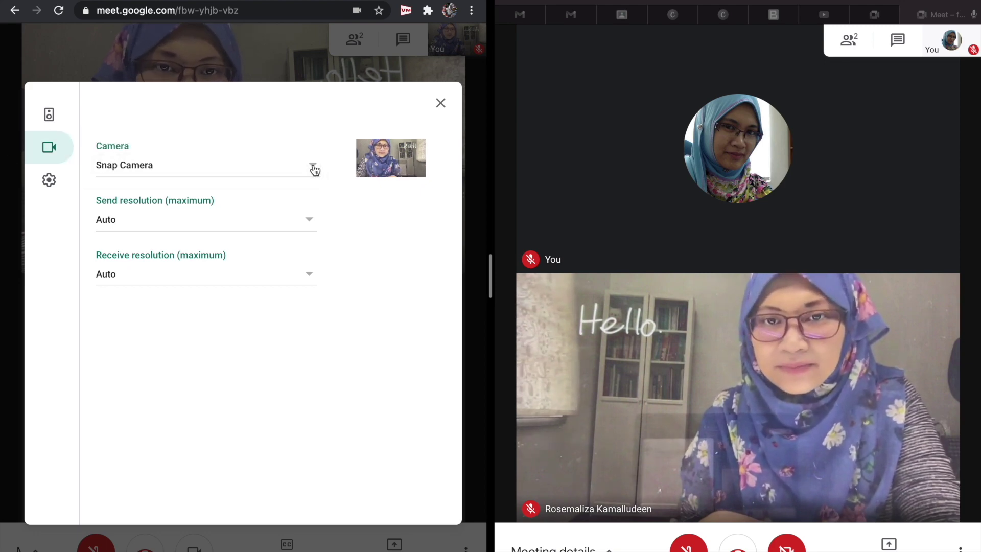
click(441, 103)
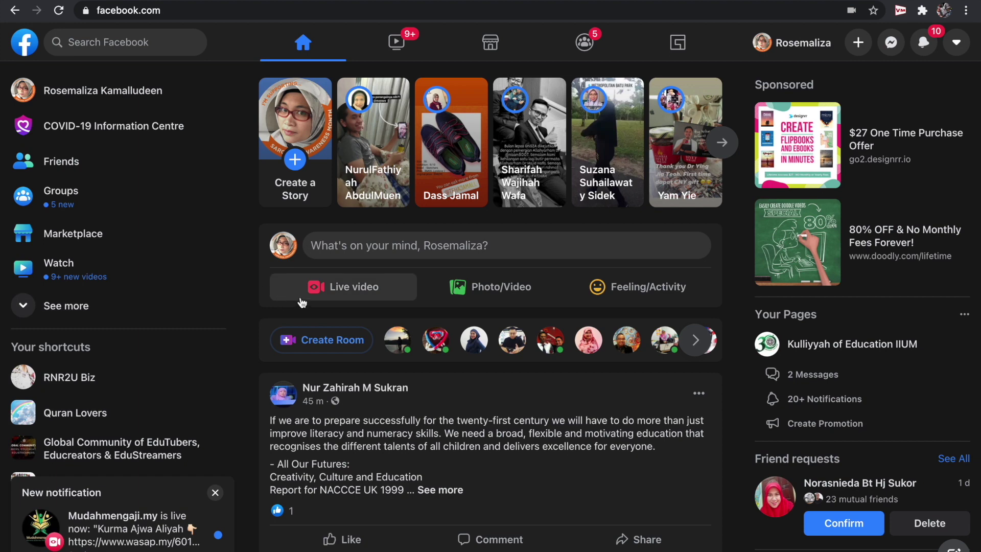
Step: Start a Facebook live video and keep Snap Camera as the stream's camera
click(340, 291)
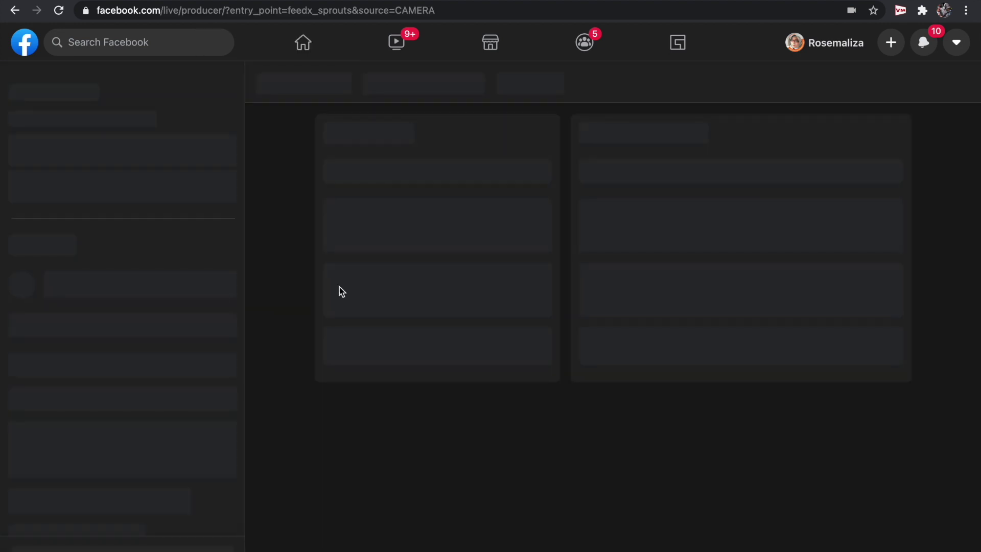
scroll(538, 514, down, 1)
scroll(539, 514, down, 5)
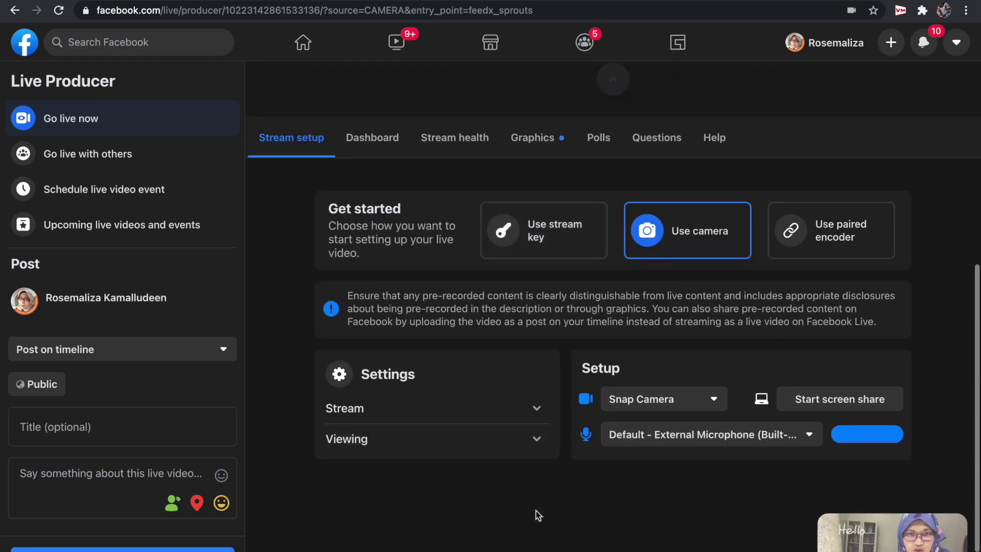
click(683, 400)
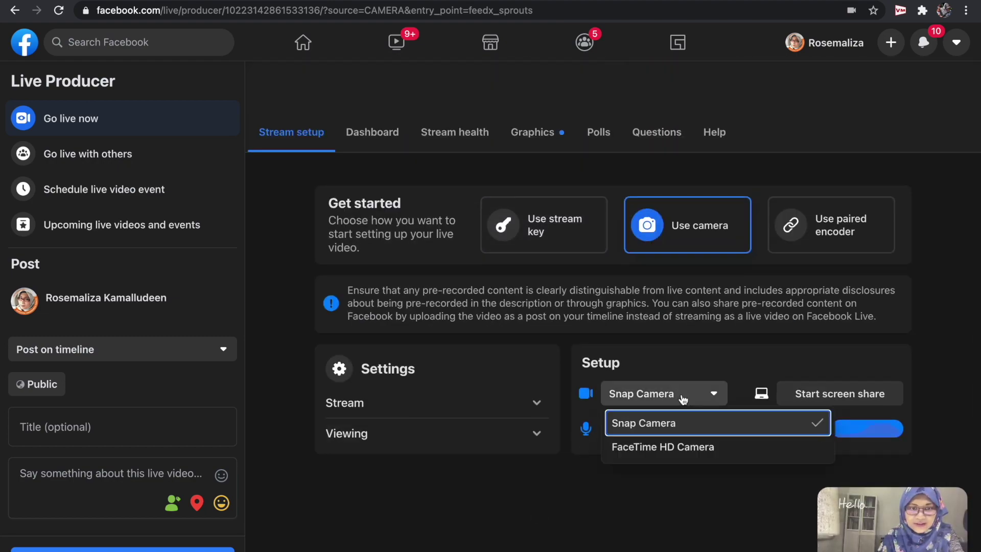
click(685, 424)
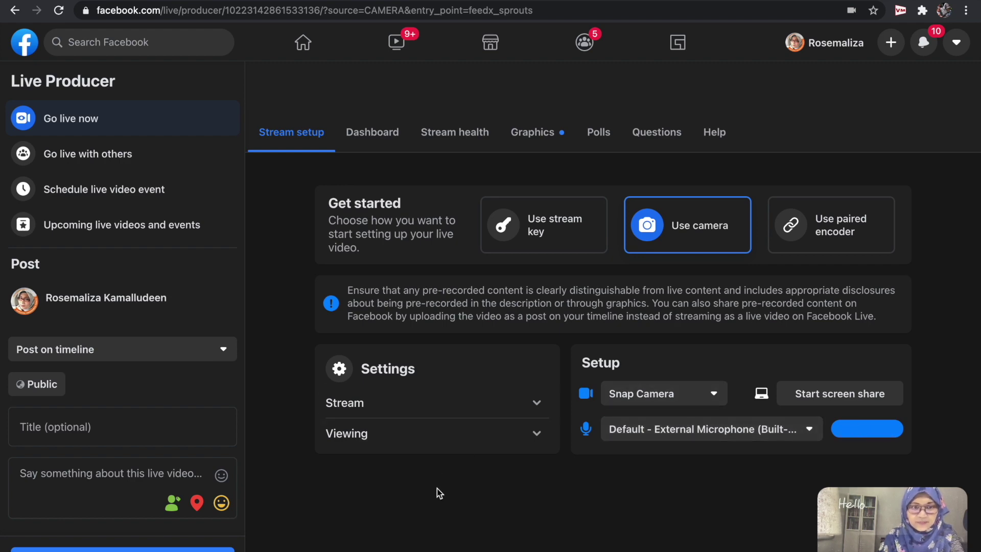
scroll(921, 283, down, 8)
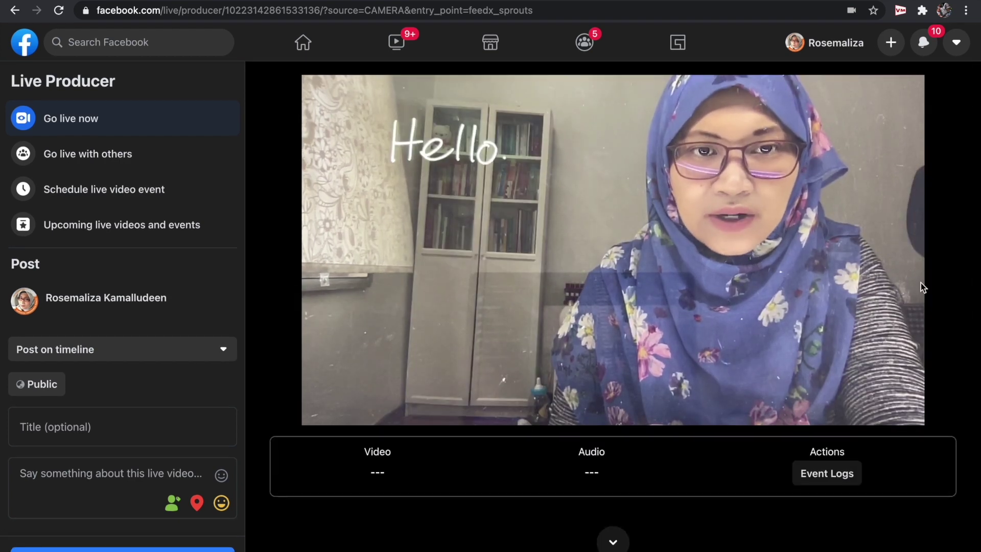
scroll(921, 283, down, 10)
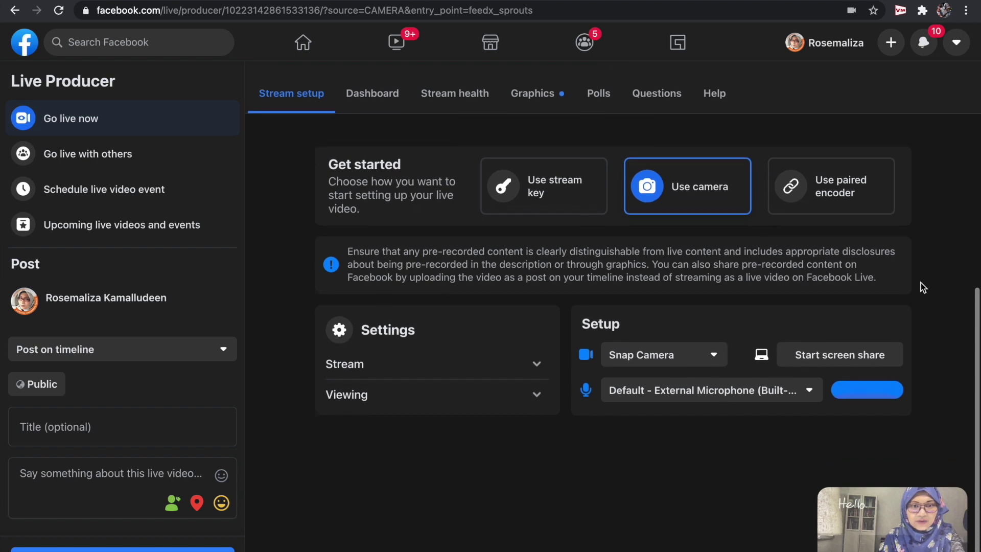
click(715, 355)
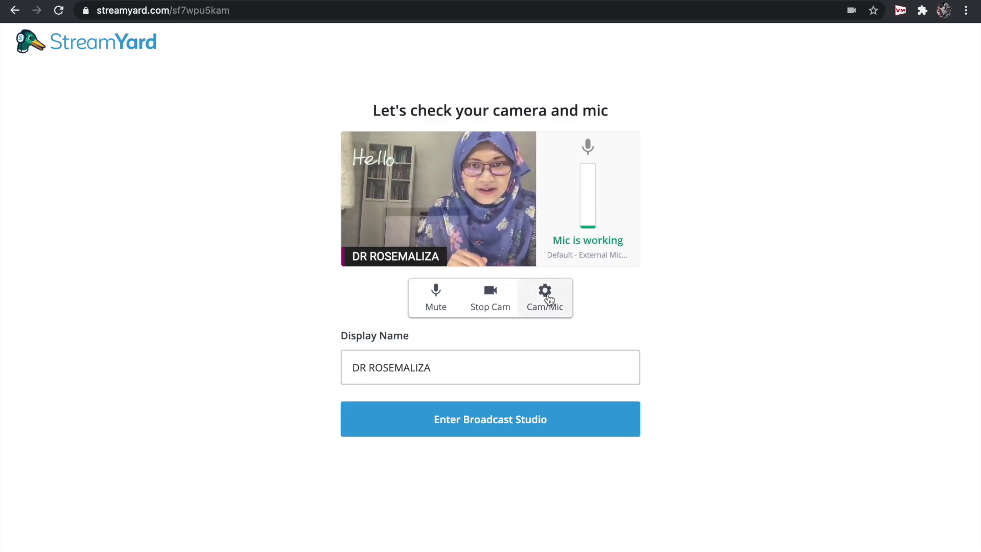
Step: Keep Snap Camera selected in StreamYard's Cam/Mic settings and close the dialog
click(545, 296)
click(534, 376)
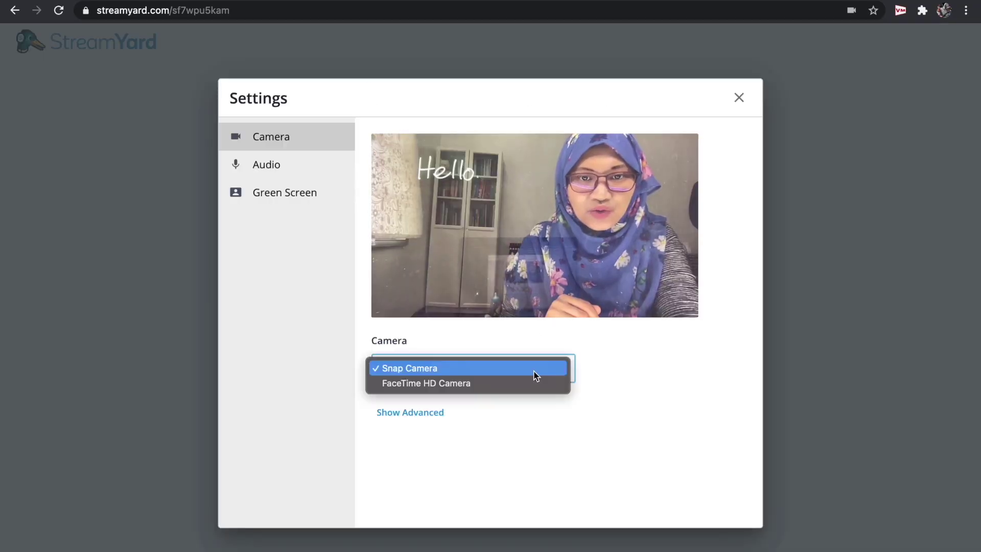
click(533, 373)
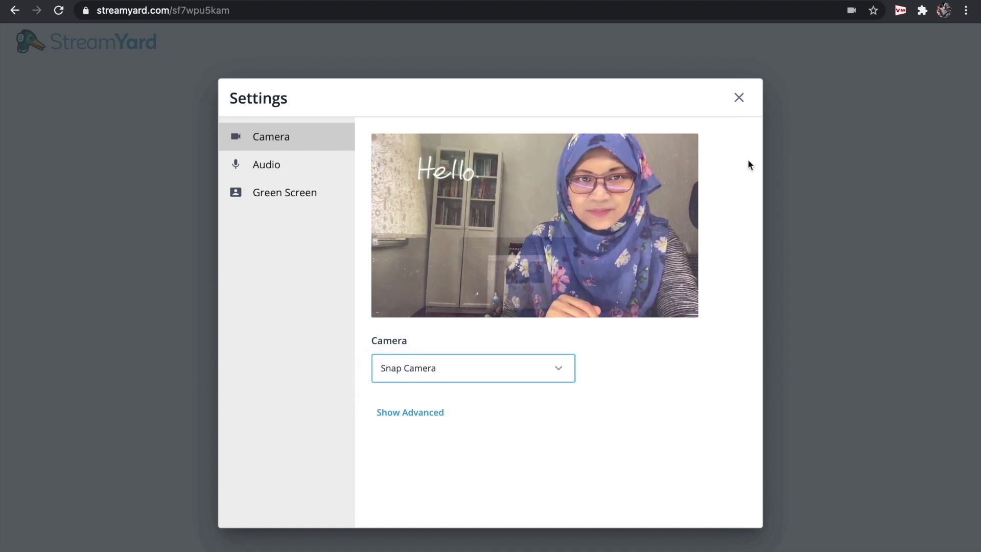
click(739, 99)
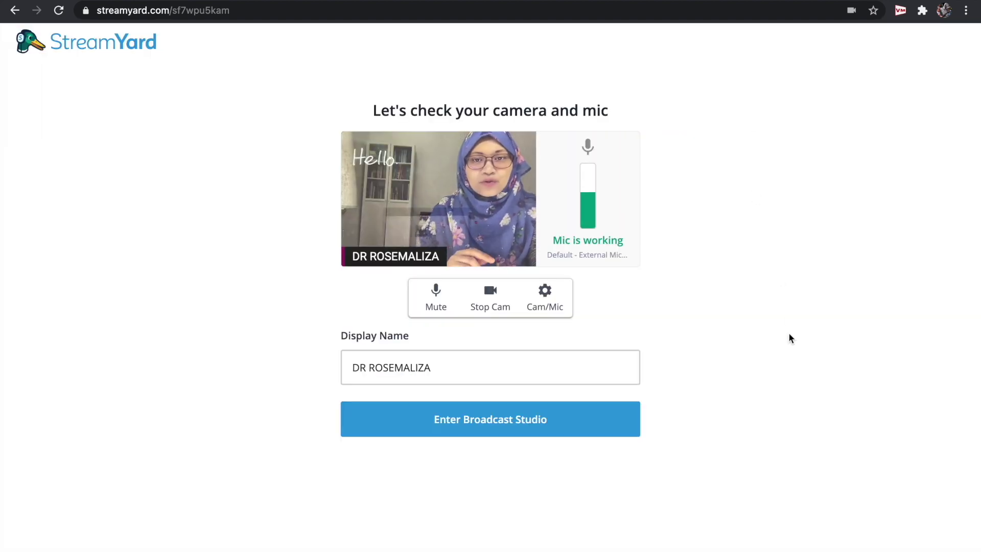